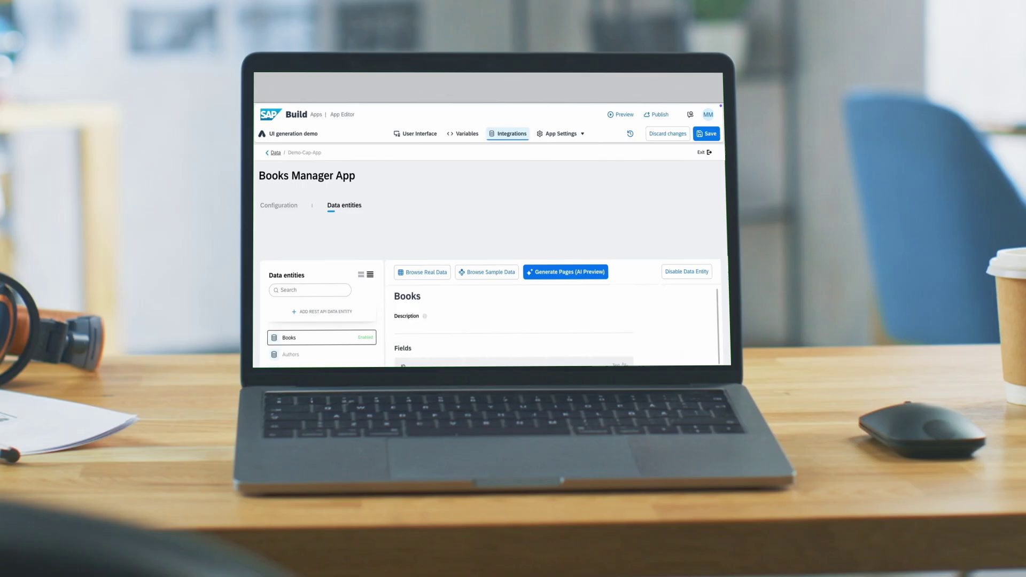
Generate AI pages from the Books data entity until 'Pages generated!' appears.
click(553, 212)
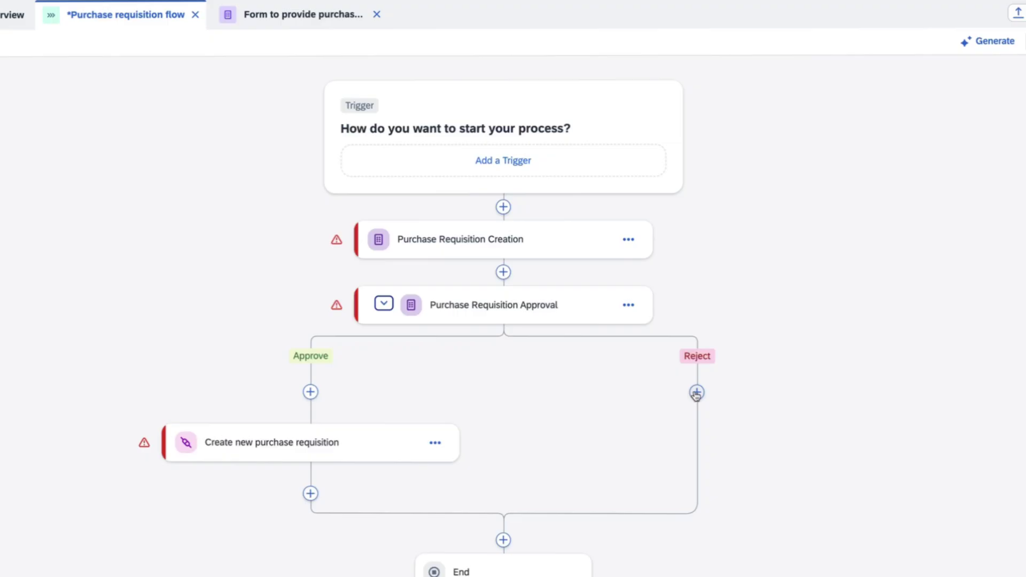
Open the next-step chooser under the Reject branch of the purchase requisition flow.
click(696, 393)
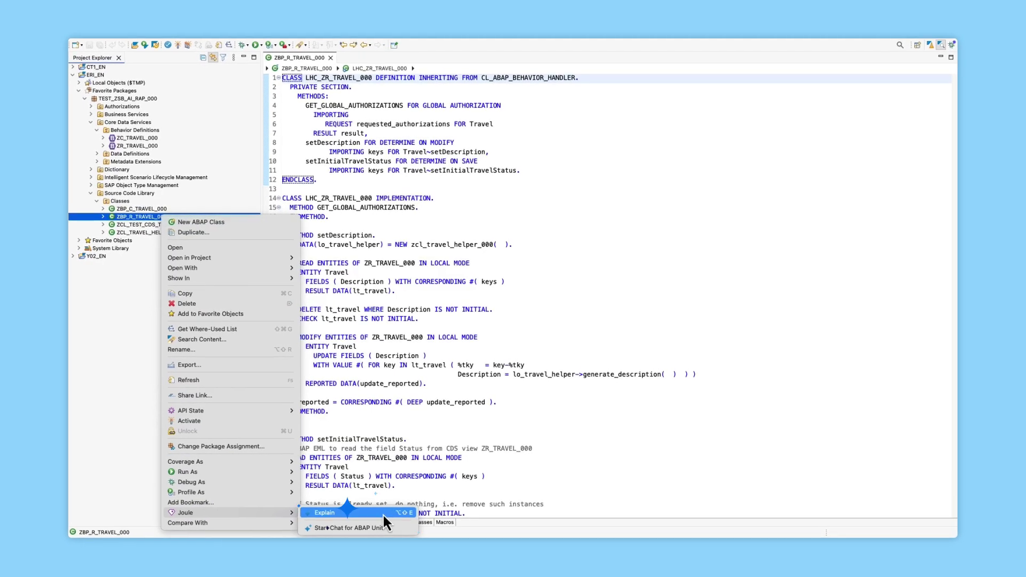
Use Joule > Explain on class ZBP_R_TRAVEL_000 and view the explanation.
click(382, 514)
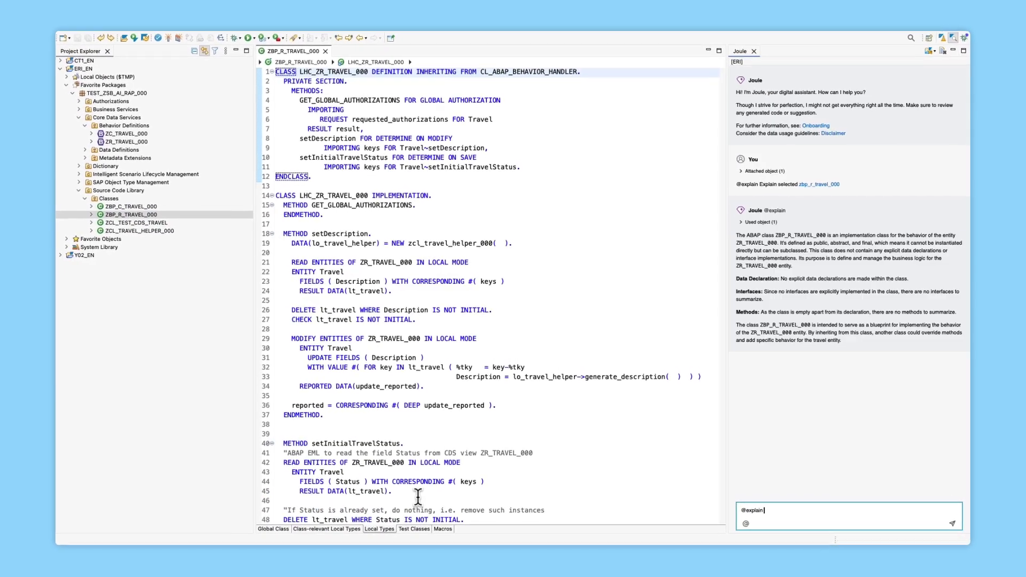